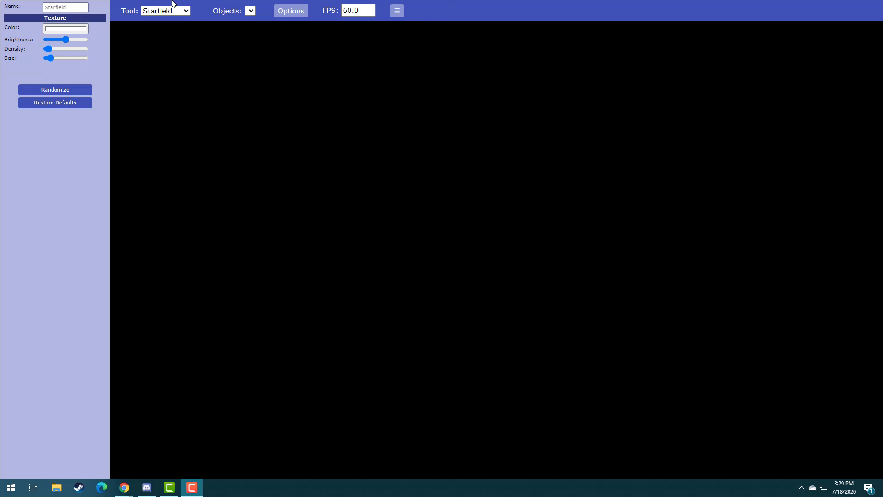
# Step: Place a white starfield background in the empty scene with the Starfield tool
pyautogui.click(167, 7)
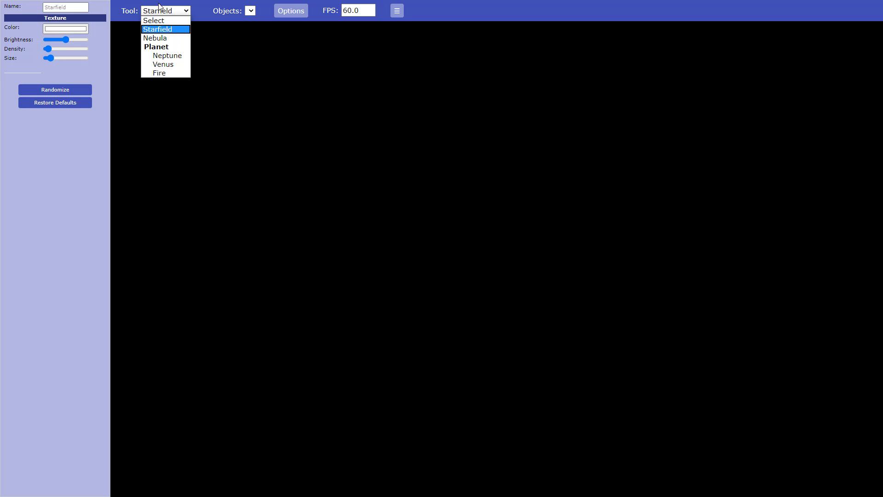
pyautogui.click(154, 30)
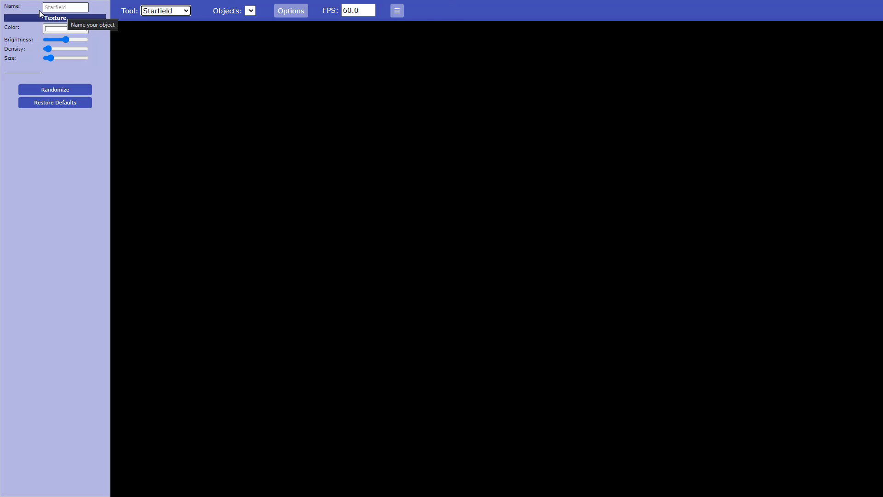
pyautogui.moveTo(39, 10); pyautogui.dragTo(96, 32)
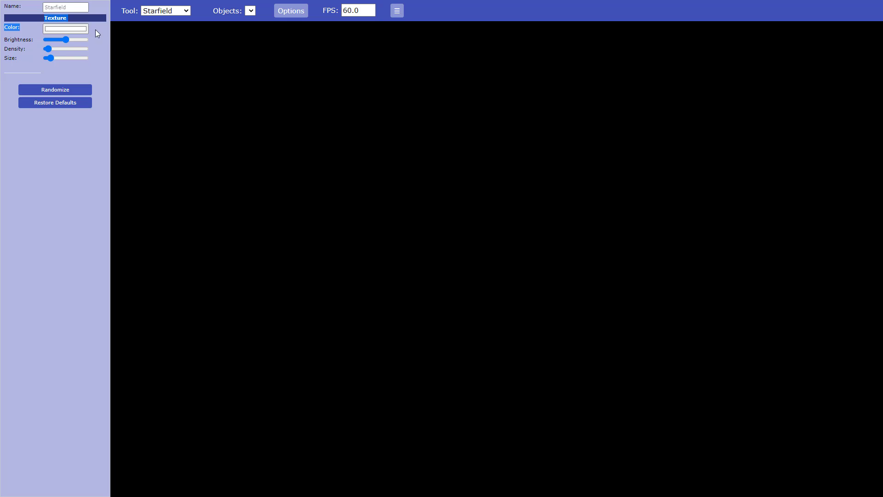
pyautogui.click(31, 26)
pyautogui.click(24, 41)
pyautogui.click(406, 271)
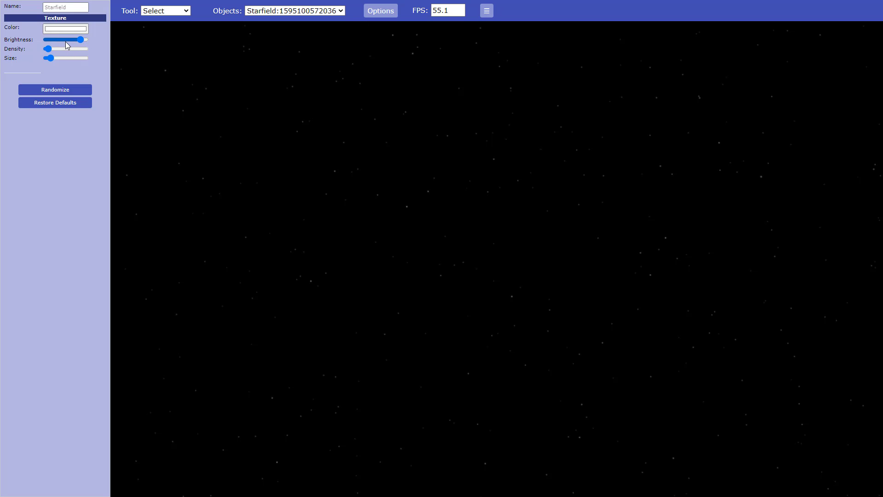
# Step: Raise the starfield's brightness to maximum and moderately increase its star density and size
pyautogui.moveTo(65, 40); pyautogui.dragTo(114, 45)
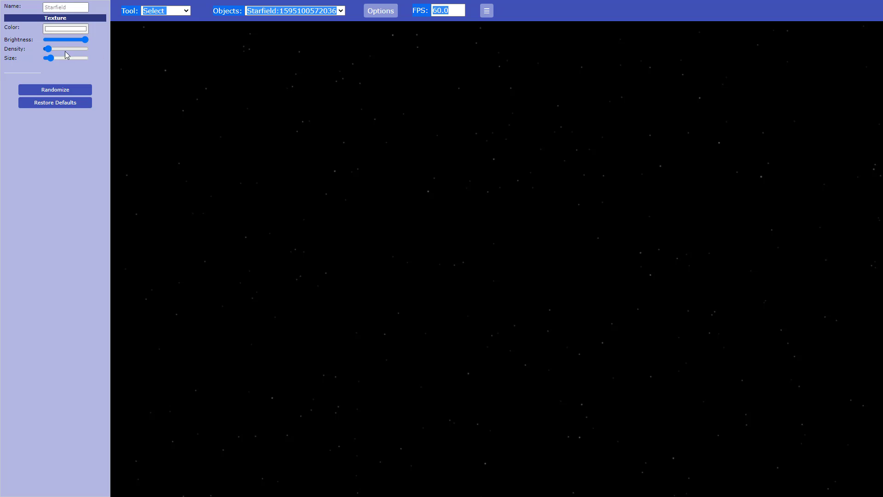
pyautogui.moveTo(57, 48)
pyautogui.mouseDown()
pyautogui.moveTo(72, 57)
pyautogui.moveTo(62, 58)
pyautogui.mouseUp()
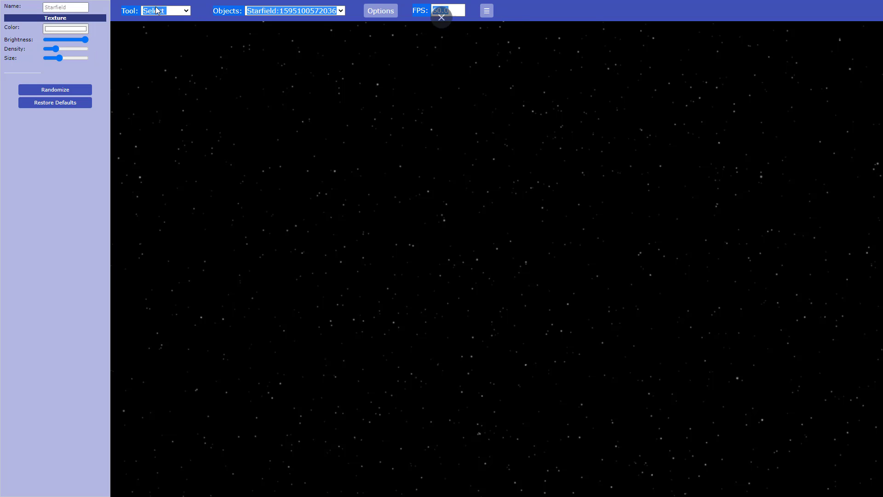
# Step: Add a Neptune planet to the scene's left half and shift it slightly towards the middle
pyautogui.click(171, 10)
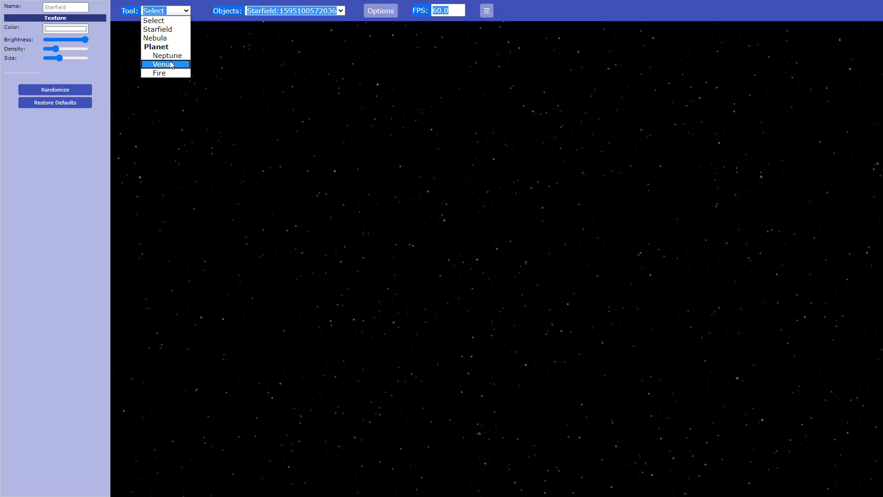
pyautogui.click(153, 10)
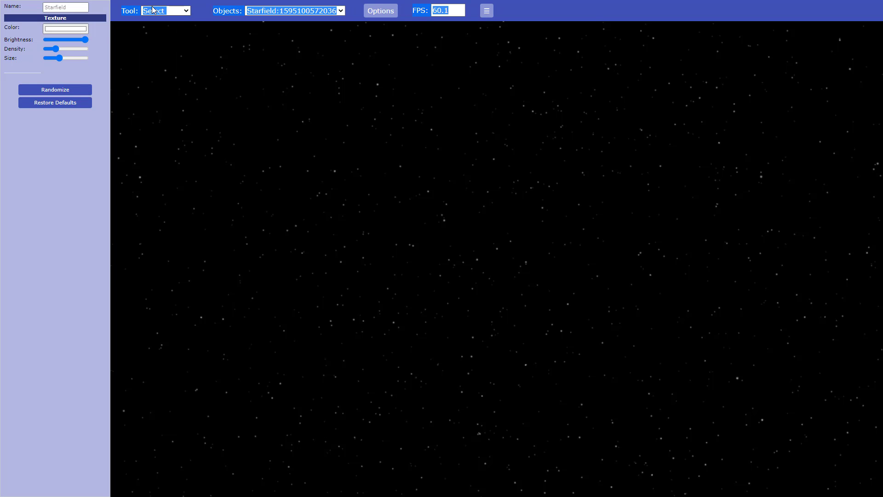
pyautogui.click(153, 10)
pyautogui.click(171, 56)
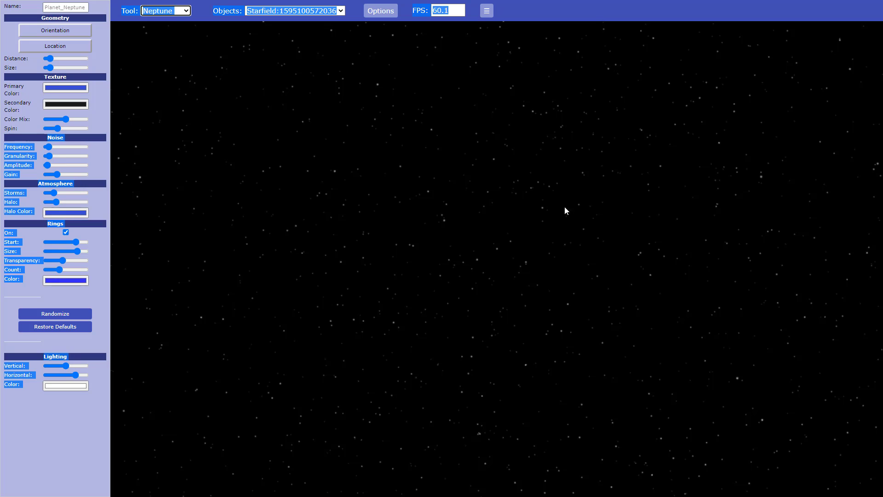
pyautogui.click(288, 255)
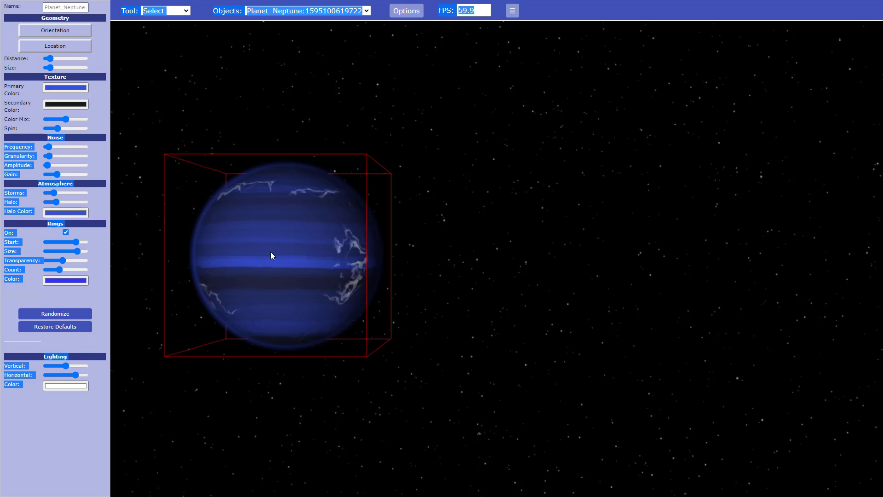
pyautogui.moveTo(271, 251)
pyautogui.mouseDown()
pyautogui.moveTo(261, 245)
pyautogui.moveTo(271, 246)
pyautogui.mouseUp()
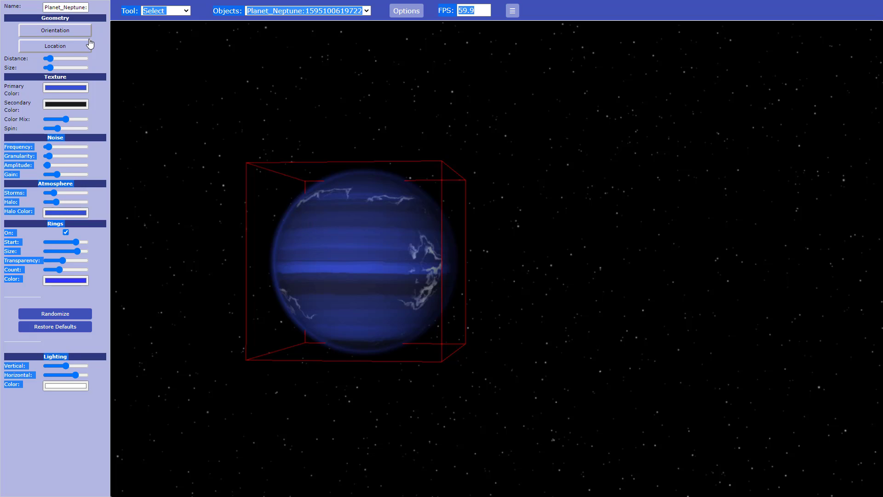
# Step: Adjust the Neptune planet's orientation, tilting it forward and slightly sideways to expose its rings
pyautogui.click(43, 17)
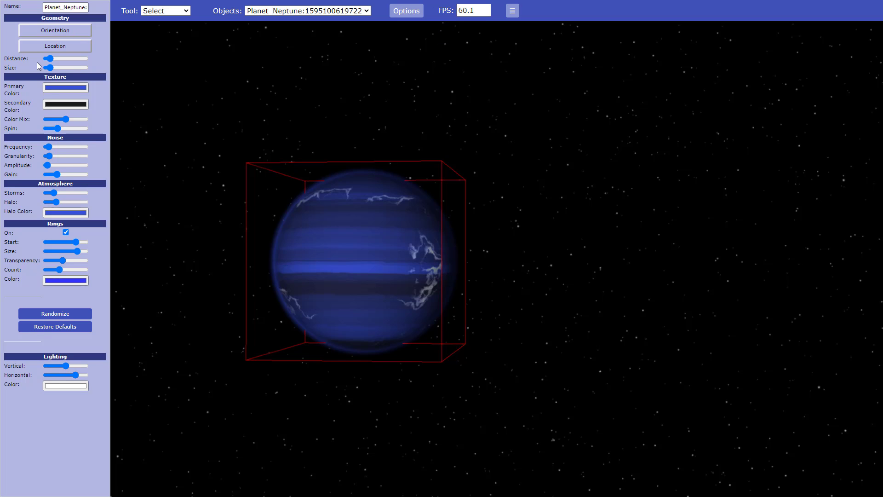
pyautogui.doubleClick(41, 20)
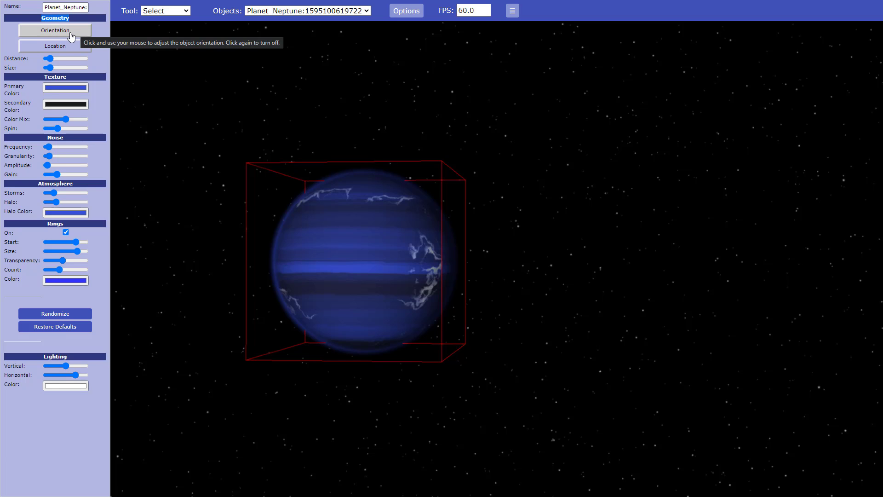
pyautogui.click(19, 62)
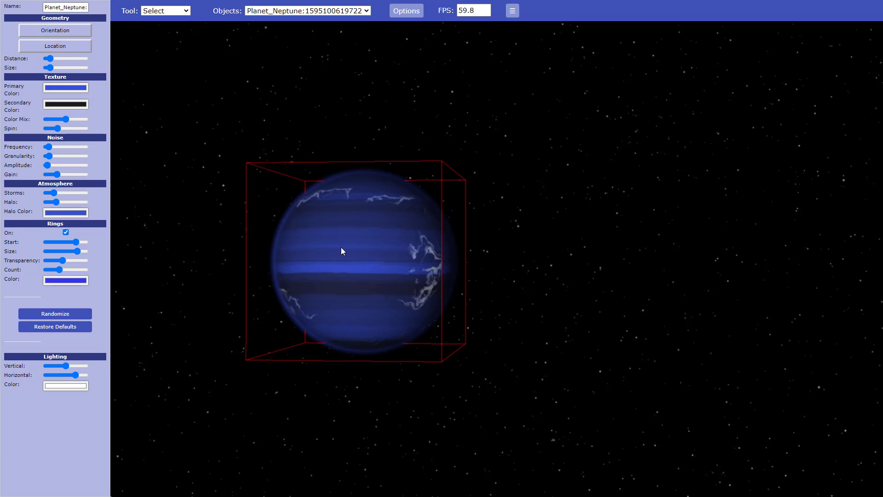
pyautogui.click(55, 31)
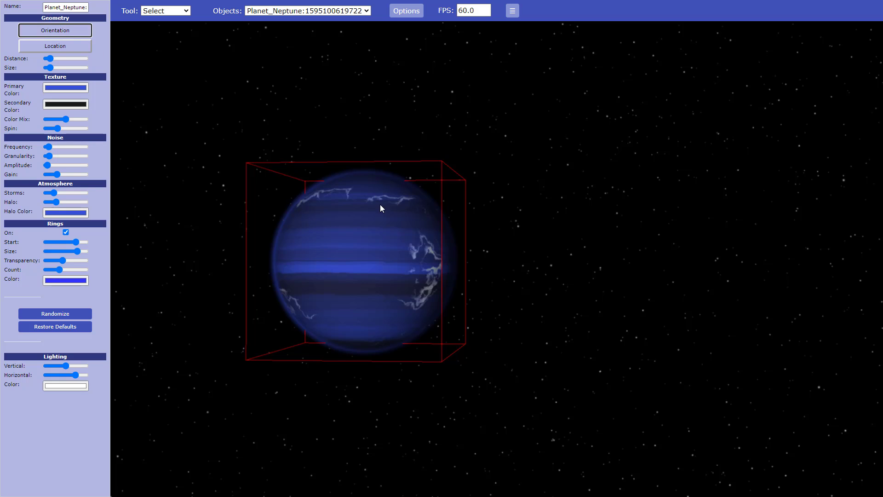
pyautogui.moveTo(380, 204); pyautogui.dragTo(387, 217)
# Step: Relocate the ringed planet to the upper-left area of the scene
pyautogui.click(65, 46)
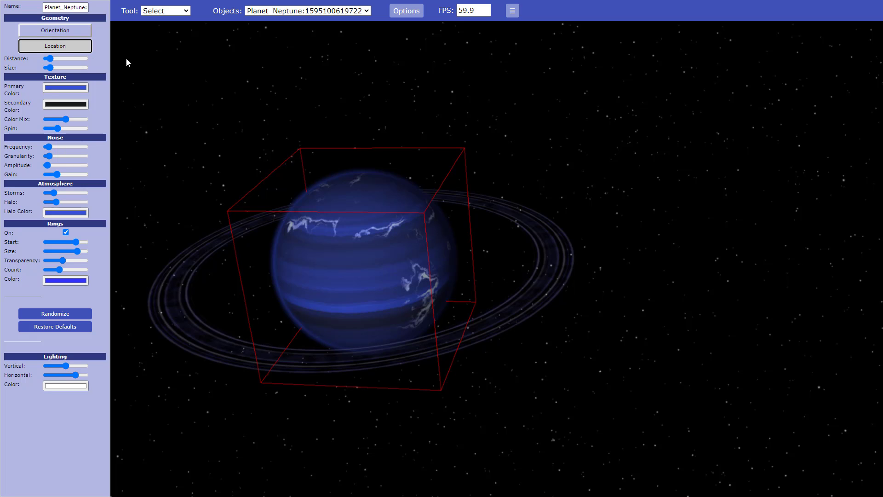
pyautogui.click(733, 104)
pyautogui.click(533, 176)
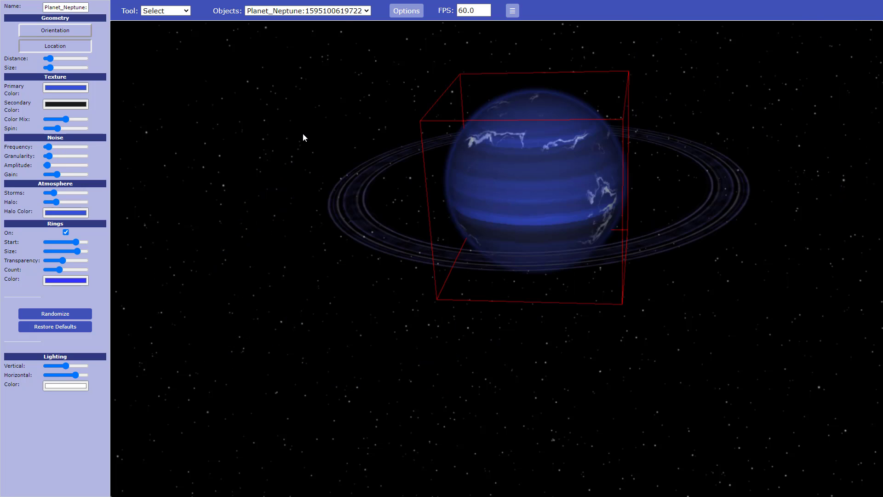
pyautogui.click(302, 133)
pyautogui.moveTo(291, 219); pyautogui.dragTo(319, 257)
pyautogui.moveTo(321, 305); pyautogui.dragTo(328, 183)
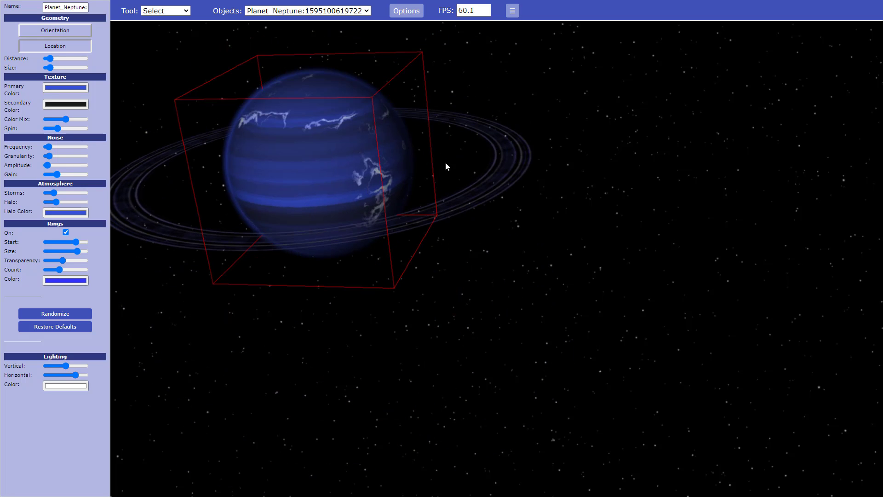
pyautogui.moveTo(445, 167); pyautogui.dragTo(348, 155)
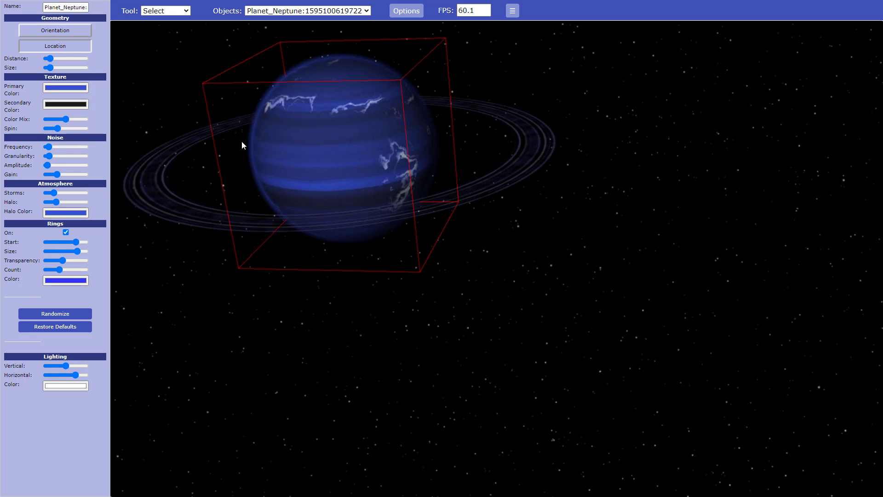
pyautogui.click(83, 47)
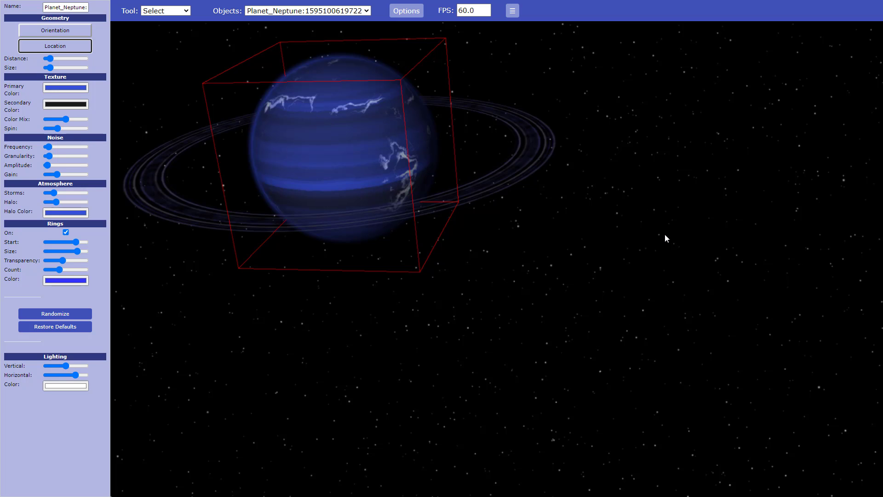
pyautogui.moveTo(665, 235); pyautogui.dragTo(664, 232)
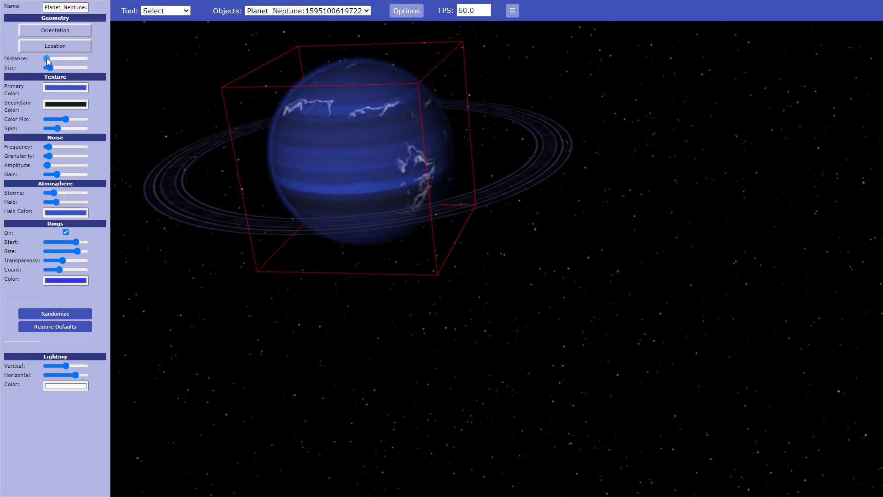
# Step: Increase the planet's distance so it appears a little over half as large, and fine-tune its size
pyautogui.moveTo(51, 61); pyautogui.dragTo(55, 59)
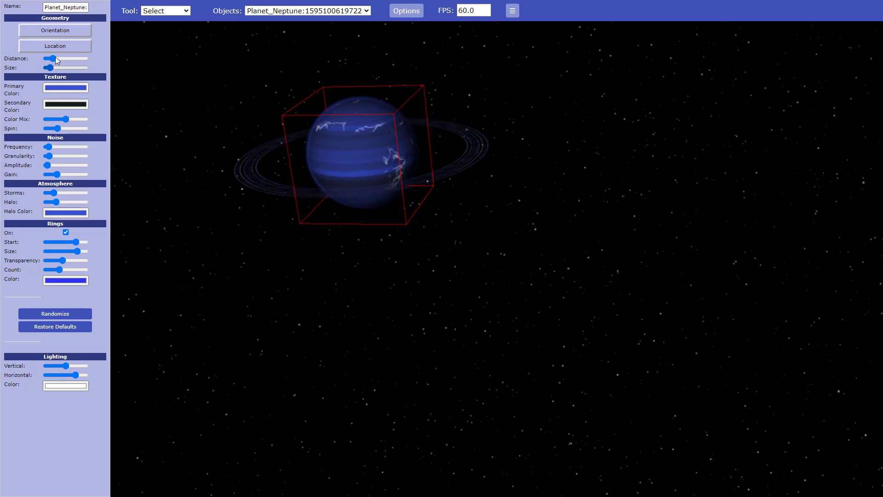
pyautogui.click(53, 67)
pyautogui.moveTo(53, 68); pyautogui.dragTo(52, 69)
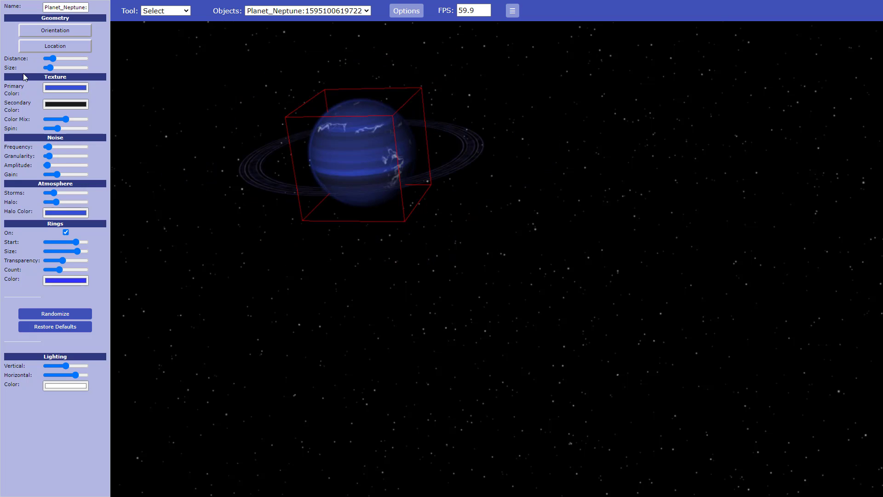
# Step: Set the planet's primary texture color to pale yellow, RGB 254, 255, 199
pyautogui.doubleClick(75, 76)
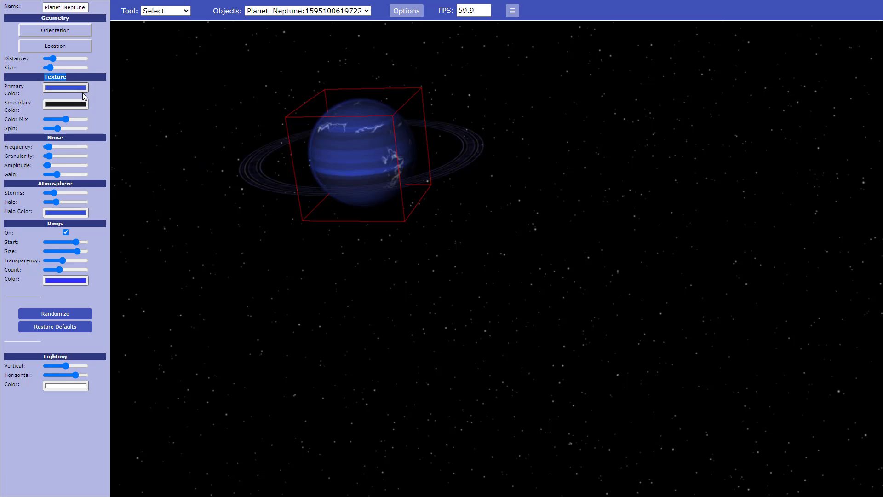
pyautogui.click(66, 88)
pyautogui.moveTo(125, 133); pyautogui.dragTo(130, 131)
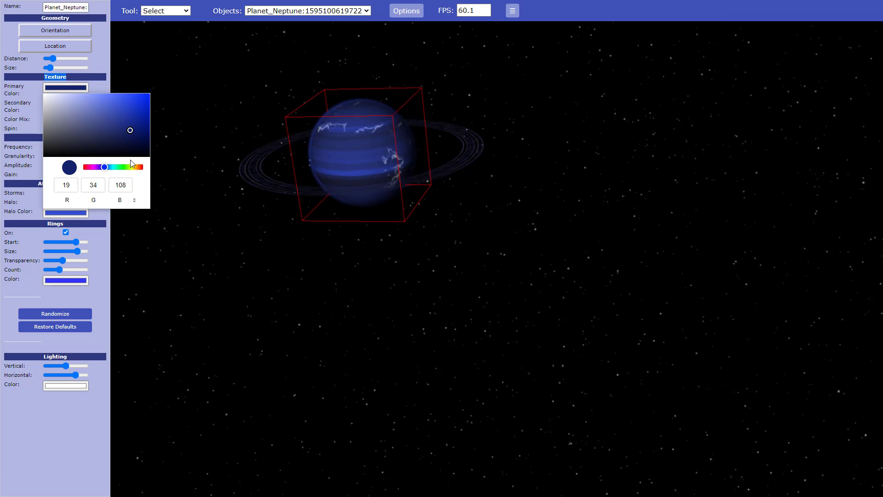
pyautogui.moveTo(133, 167)
pyautogui.mouseDown()
pyautogui.moveTo(139, 170)
pyautogui.moveTo(83, 176)
pyautogui.moveTo(133, 182)
pyautogui.mouseUp()
pyautogui.moveTo(130, 130); pyautogui.dragTo(68, 92)
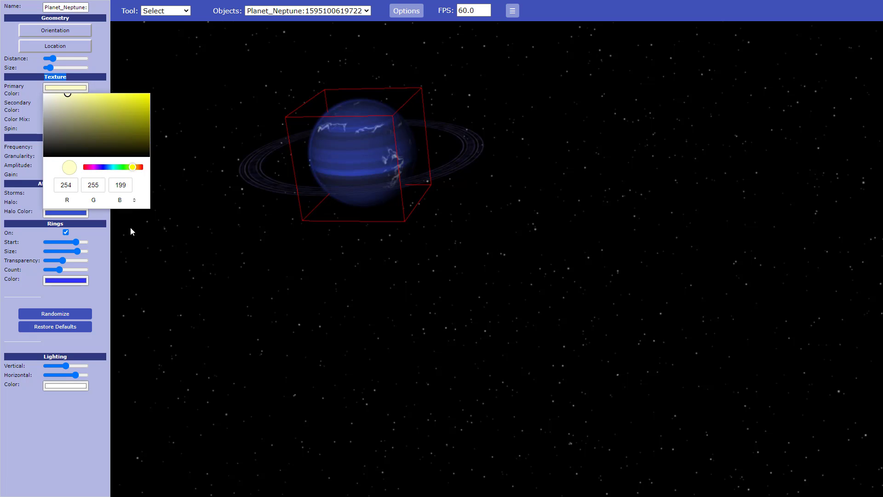
pyautogui.click(102, 252)
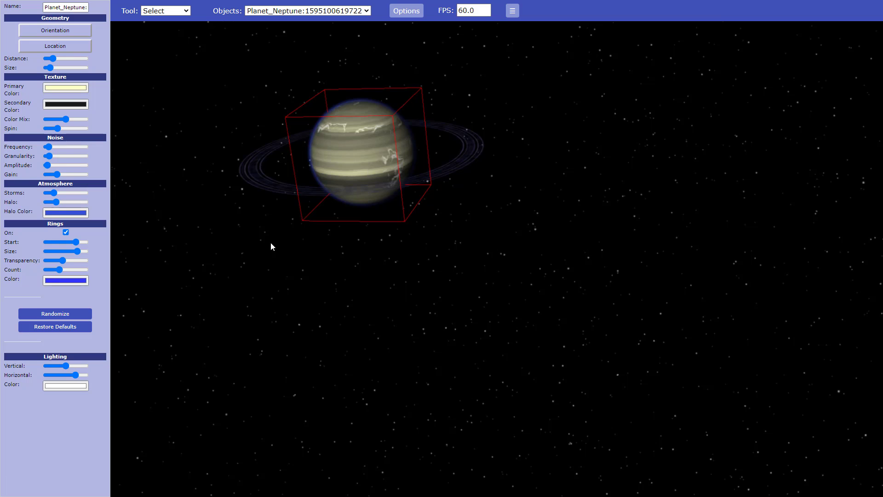
# Step: Set the planet's secondary texture color to a dark tan, RGB 142, 126, 67
pyautogui.click(65, 104)
pyautogui.moveTo(104, 184); pyautogui.dragTo(136, 188)
pyautogui.click(92, 135)
pyautogui.moveTo(91, 134); pyautogui.dragTo(92, 126)
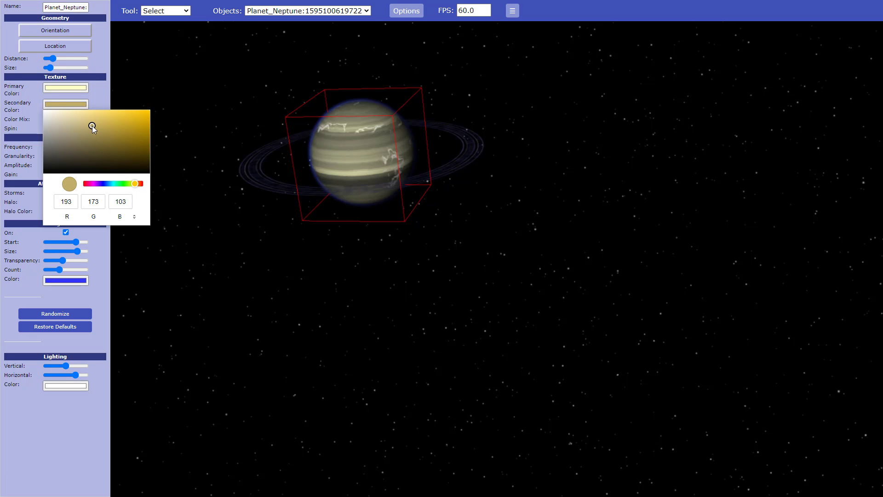
pyautogui.click(104, 246)
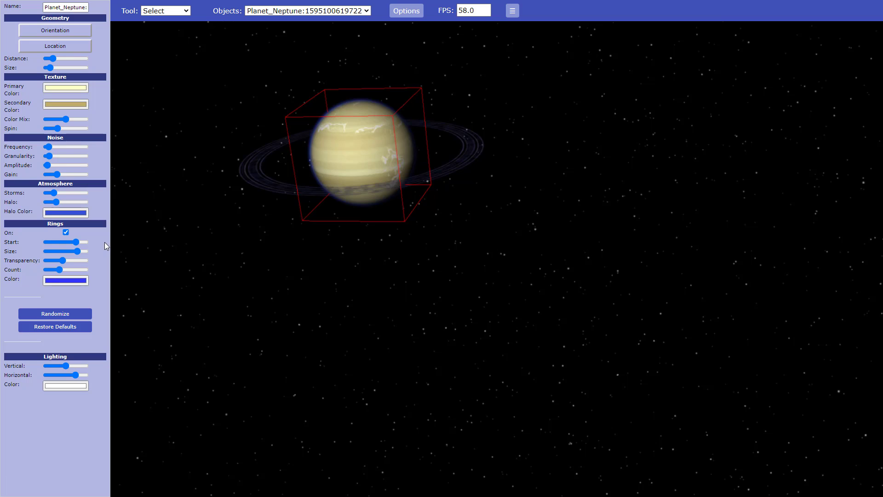
pyautogui.click(78, 104)
pyautogui.click(101, 138)
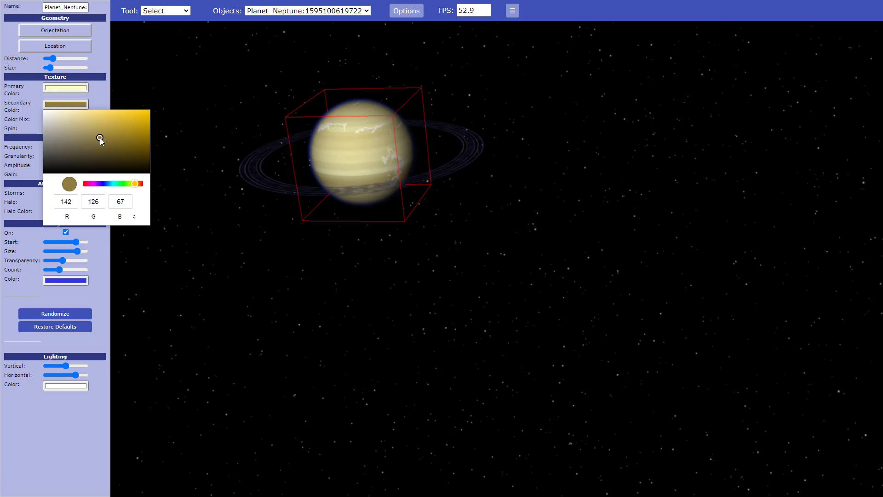
pyautogui.click(98, 245)
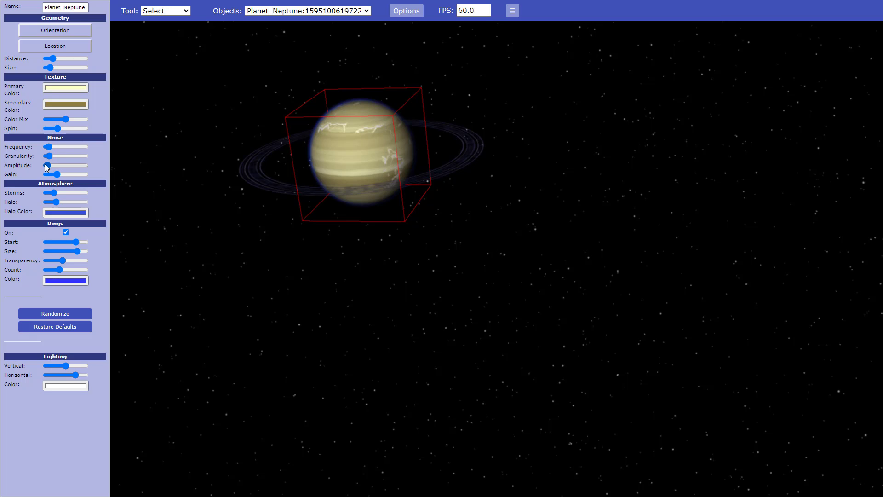
# Step: Set the planet's color mix slightly above the middle of its range and raise its spin to about three quarters
pyautogui.moveTo(66, 119); pyautogui.dragTo(79, 118)
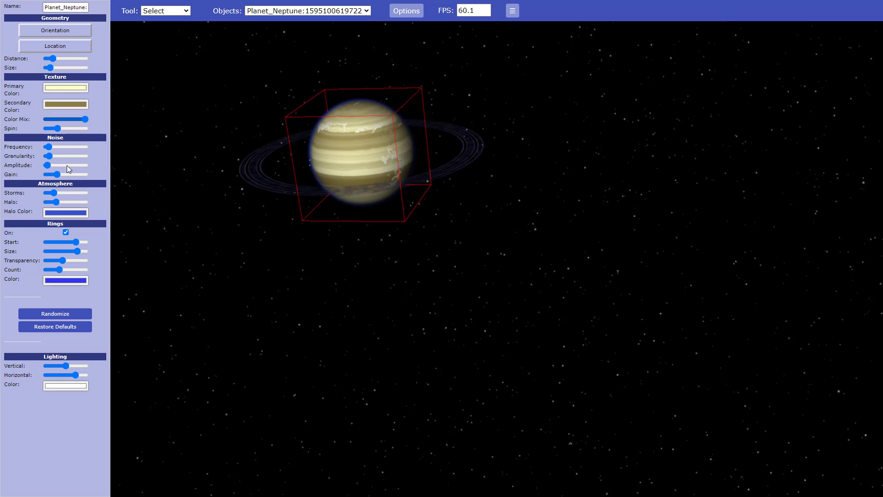
pyautogui.moveTo(55, 121)
pyautogui.mouseDown()
pyautogui.moveTo(83, 121)
pyautogui.moveTo(72, 121)
pyautogui.mouseUp()
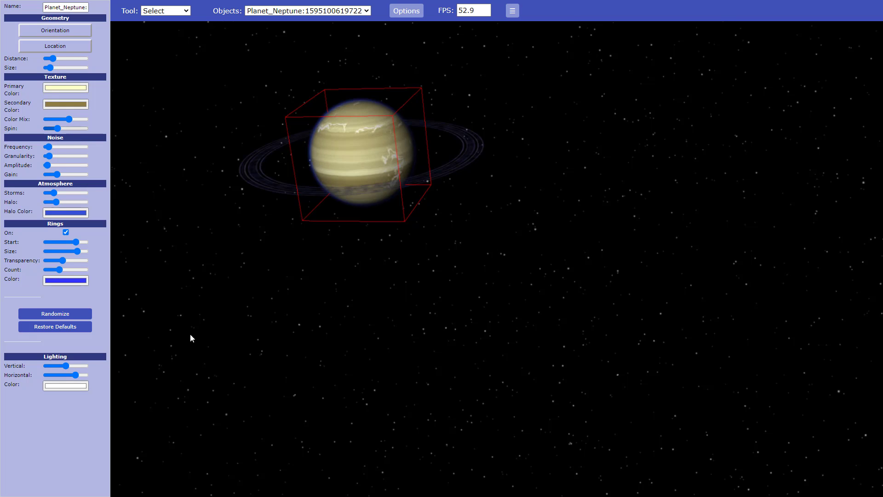
pyautogui.click(77, 127)
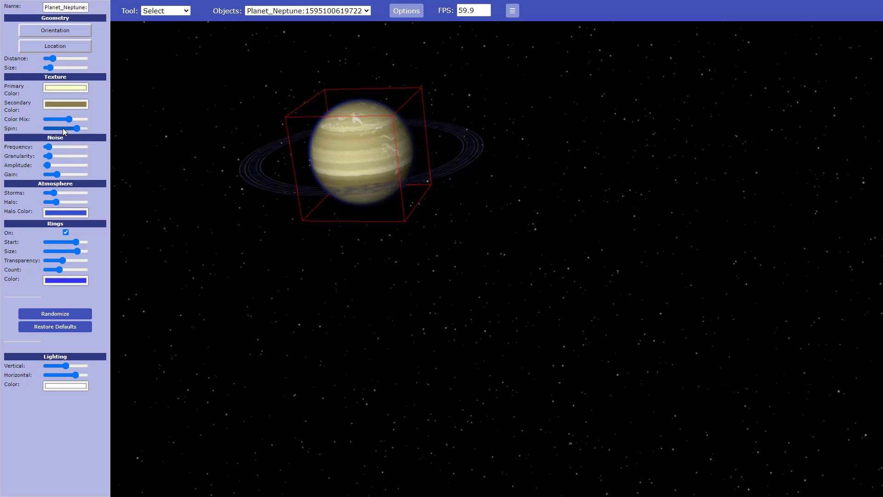
# Step: Slightly increase the noise frequency of the planet's texture
pyautogui.moveTo(66, 149)
pyautogui.moveTo(45, 137); pyautogui.dragTo(65, 137)
pyautogui.click(100, 154)
pyautogui.click(57, 147)
pyautogui.moveTo(57, 148); pyautogui.dragTo(51, 150)
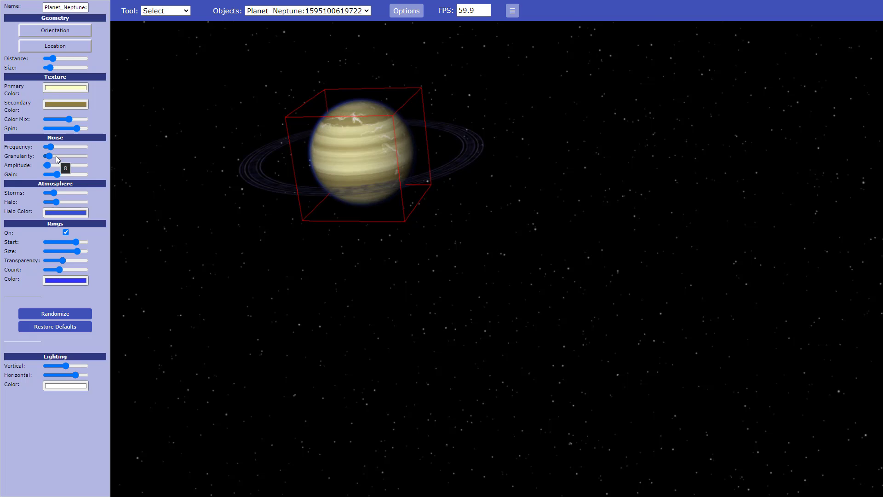
# Step: Adjust the planet's noise granularity and amplitude, setting both to about a tenth of their ranges
pyautogui.click(57, 156)
pyautogui.click(62, 156)
pyautogui.moveTo(62, 156)
pyautogui.mouseDown()
pyautogui.moveTo(83, 155)
pyautogui.moveTo(50, 156)
pyautogui.mouseUp()
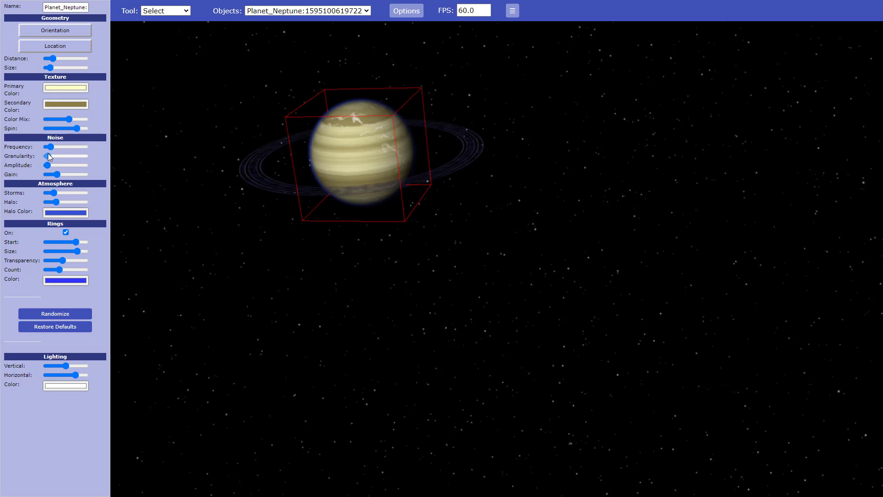
pyautogui.click(75, 166)
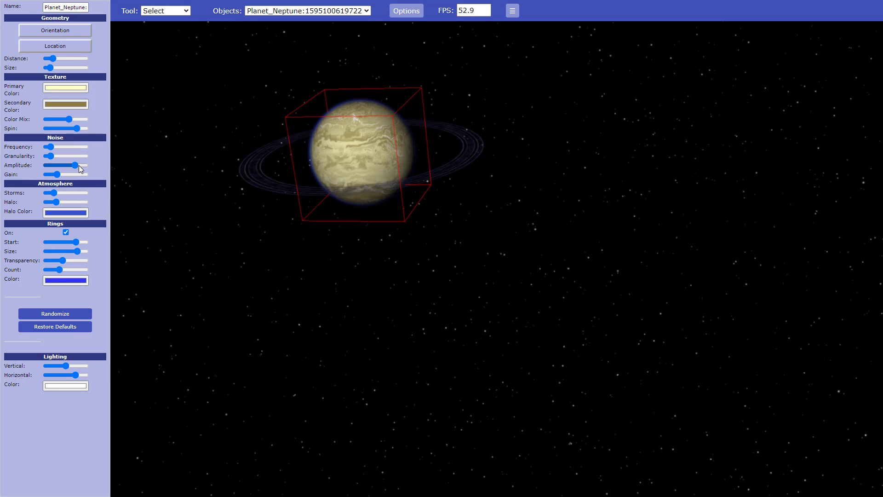
pyautogui.click(49, 166)
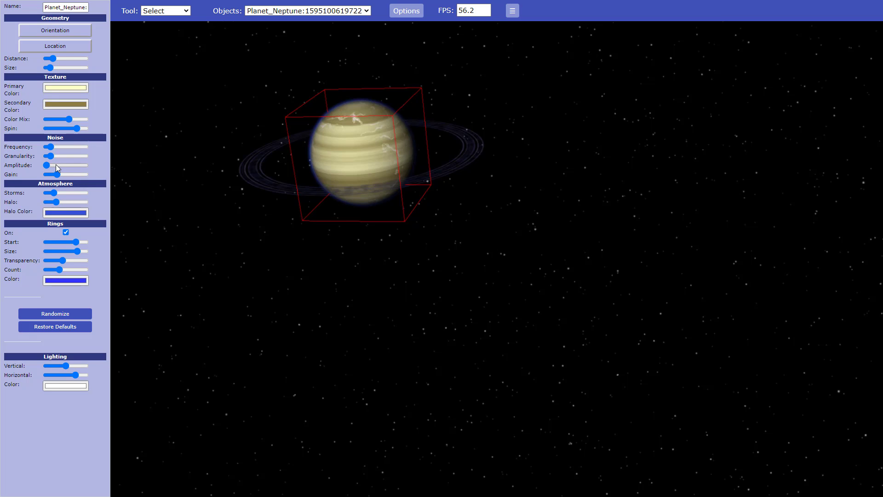
pyautogui.click(51, 166)
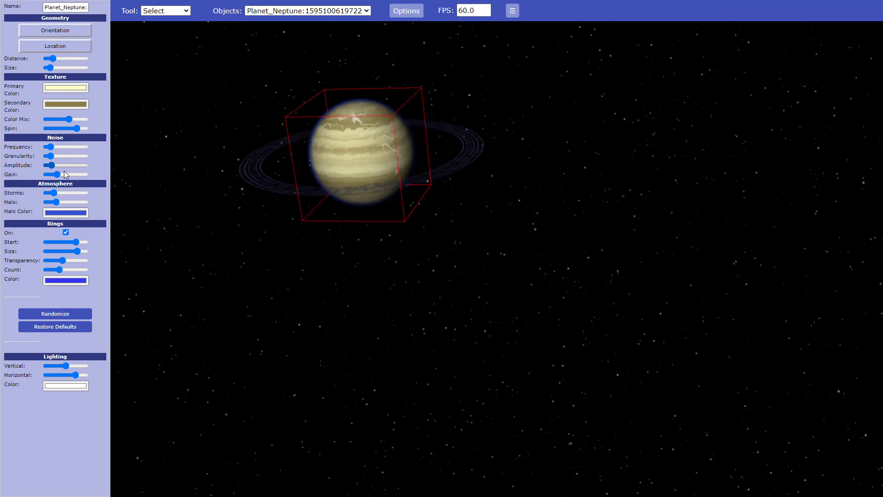
# Step: Set the planet's noise gain to about a fifth and its atmosphere halo to about a tenth of the range
pyautogui.click(65, 173)
pyautogui.click(48, 175)
pyautogui.click(50, 175)
pyautogui.moveTo(72, 199); pyautogui.dragTo(51, 206)
pyautogui.click(79, 204)
# Step: Set the halo color to a very pale yellow, RGB 253, 255, 229, and the storms to about the middle of their range
pyautogui.click(67, 213)
pyautogui.click(132, 292)
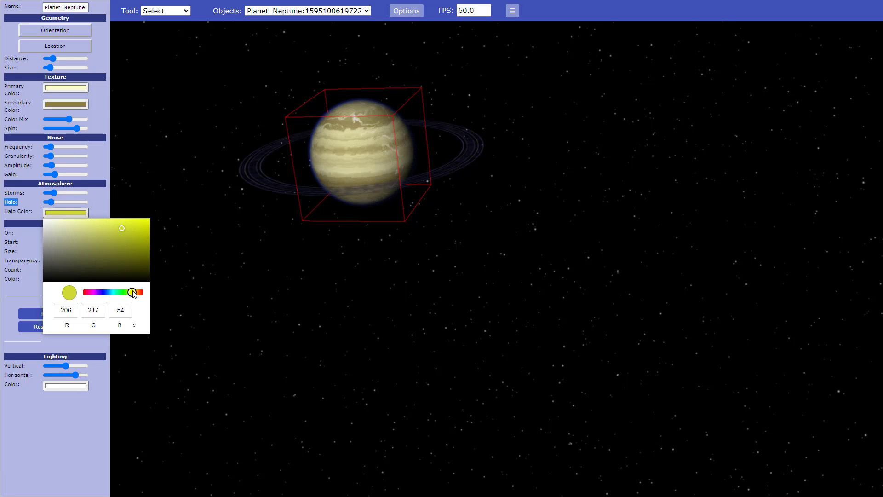
pyautogui.moveTo(54, 230); pyautogui.dragTo(56, 222)
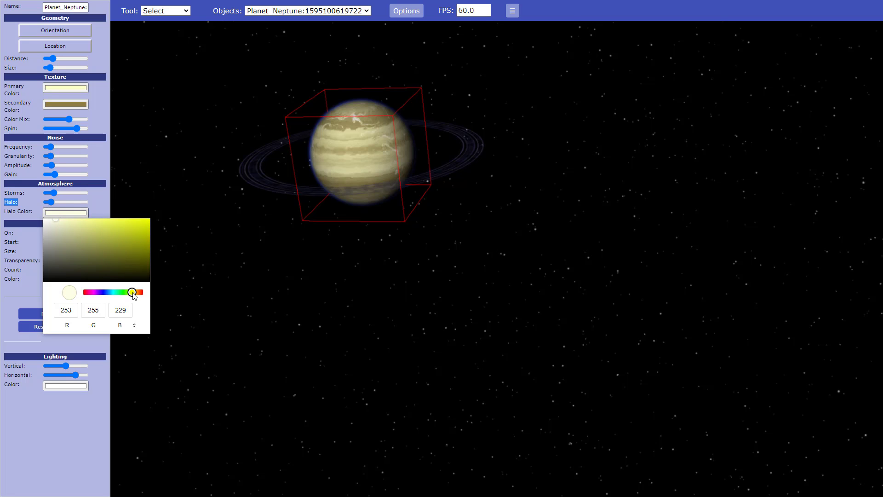
pyautogui.click(88, 342)
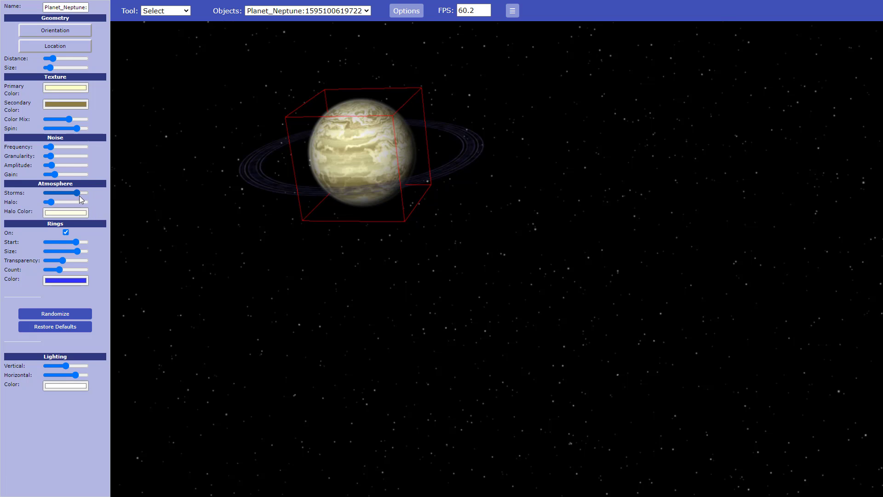
pyautogui.moveTo(80, 193); pyautogui.dragTo(65, 194)
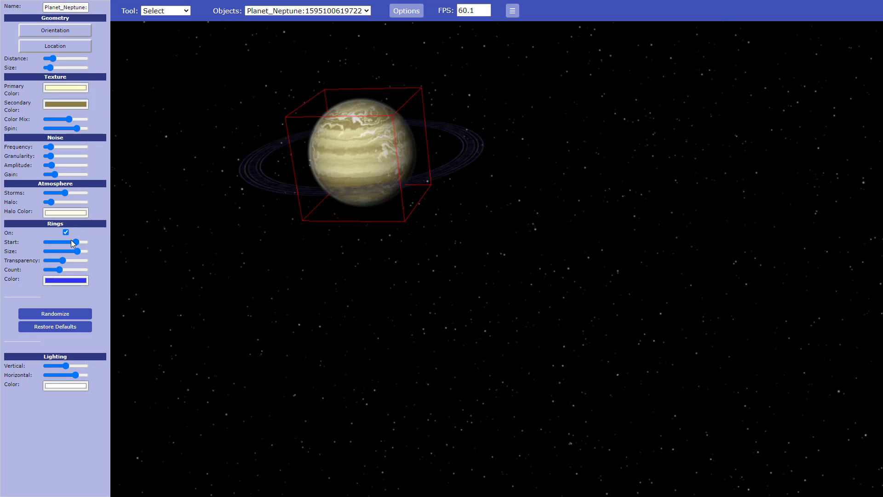
# Step: Lower the rings' start to near its minimum and raise the ring size to its maximum
pyautogui.moveTo(76, 242); pyautogui.dragTo(53, 245)
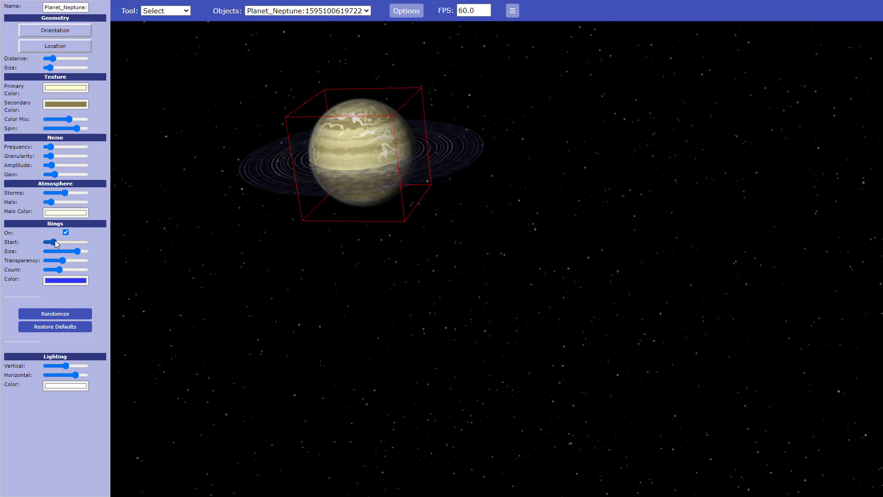
pyautogui.moveTo(54, 241); pyautogui.dragTo(51, 241)
pyautogui.moveTo(73, 242); pyautogui.dragTo(52, 245)
pyautogui.moveTo(72, 251)
pyautogui.moveTo(69, 251); pyautogui.dragTo(90, 254)
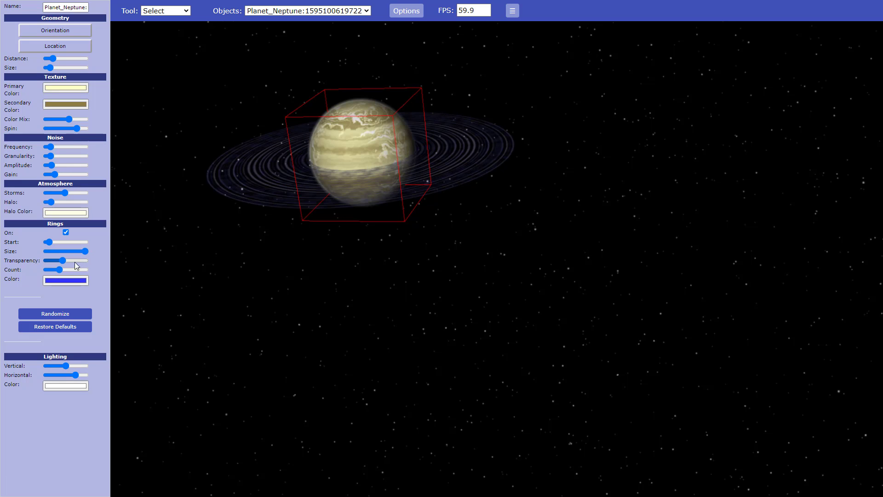
# Step: Set the rings' transparency slightly below the middle and their count to about 60 percent of the range
pyautogui.moveTo(70, 258); pyautogui.dragTo(62, 261)
pyautogui.moveTo(72, 267)
pyautogui.moveTo(59, 269); pyautogui.dragTo(84, 271)
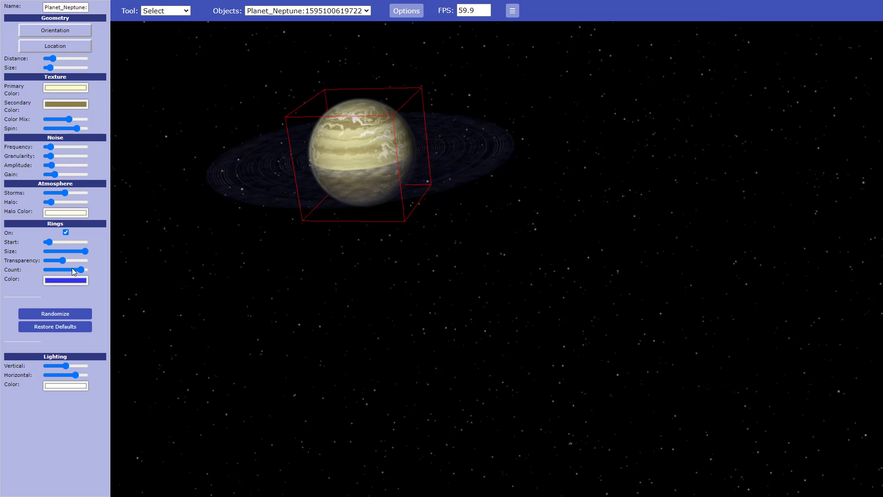
pyautogui.click(54, 269)
pyautogui.moveTo(53, 269); pyautogui.dragTo(40, 271)
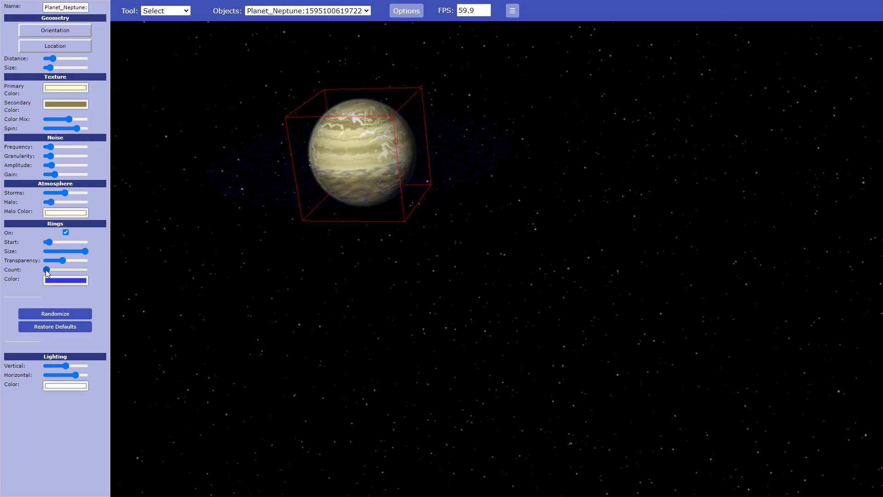
pyautogui.click(51, 270)
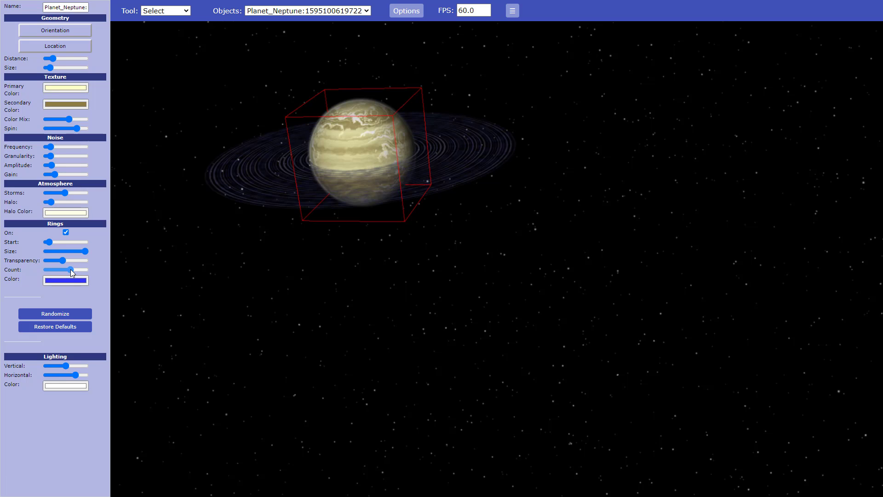
pyautogui.click(70, 270)
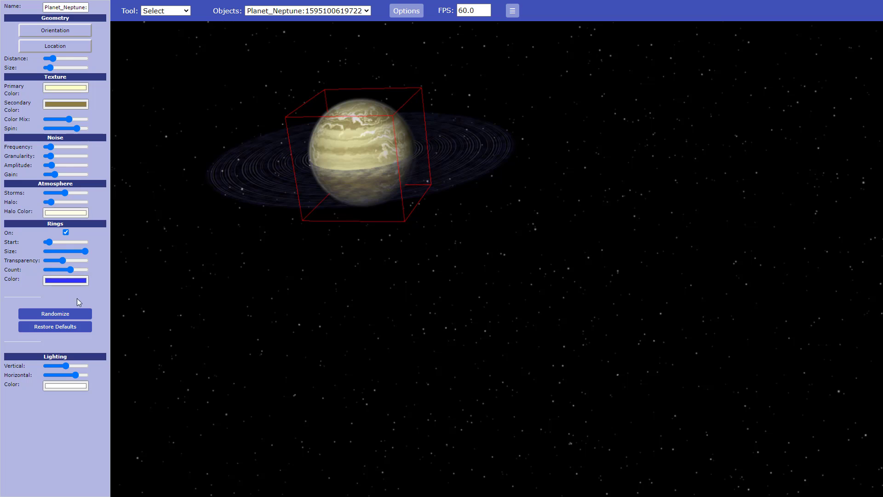
# Step: Try a dark brown ring color, RGB 67, 43, 20
pyautogui.click(65, 281)
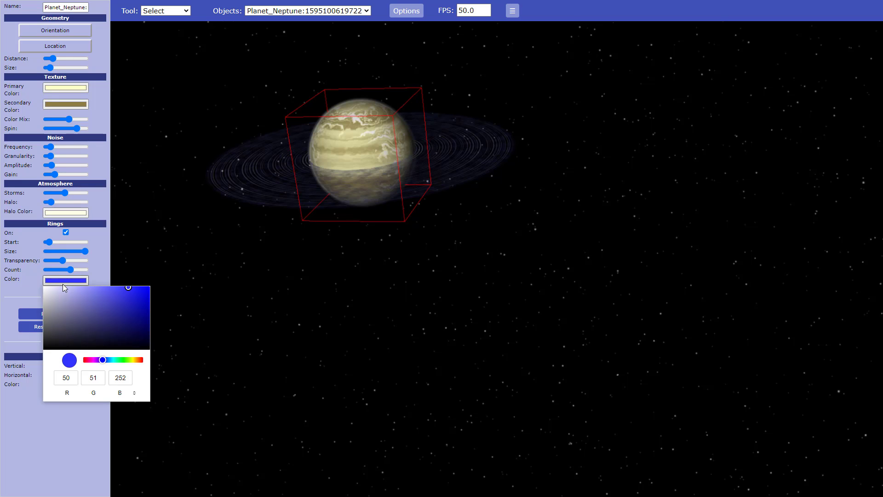
pyautogui.click(131, 360)
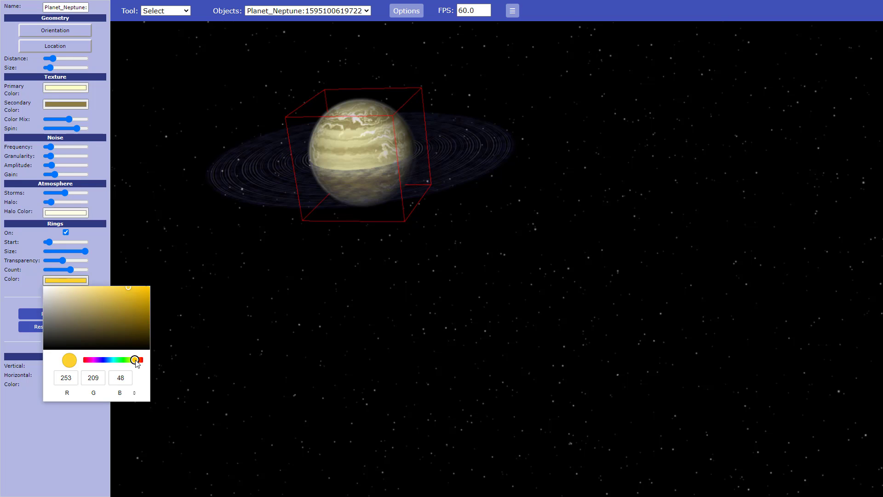
pyautogui.moveTo(133, 361); pyautogui.dragTo(138, 361)
pyautogui.moveTo(102, 315); pyautogui.dragTo(117, 332)
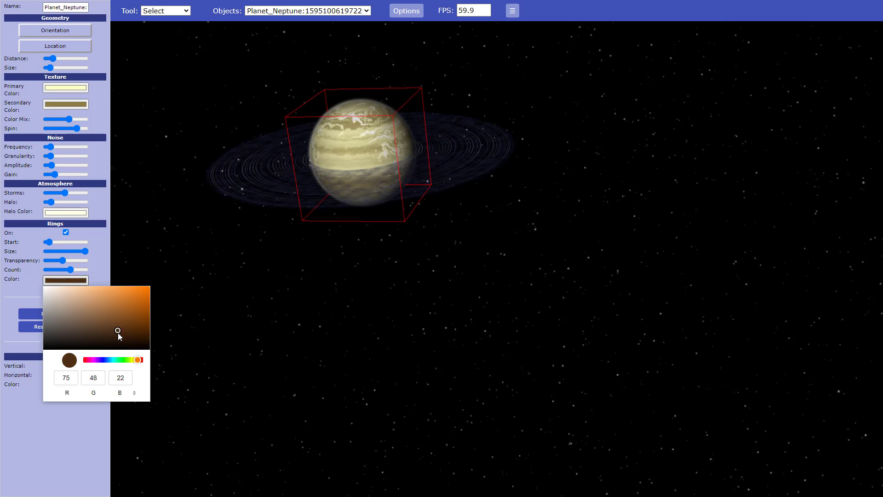
pyautogui.click(154, 341)
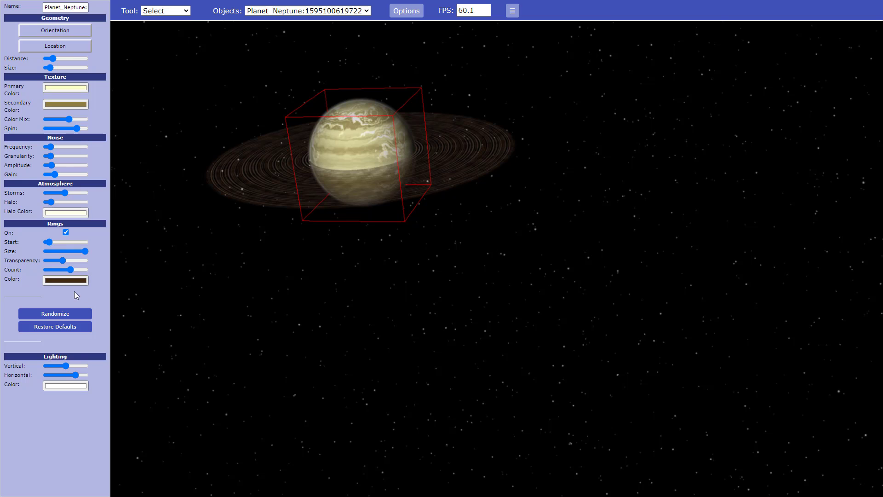
# Step: Set the ring color to a pale olive yellow, RGB 219, 221, 146
pyautogui.click(55, 281)
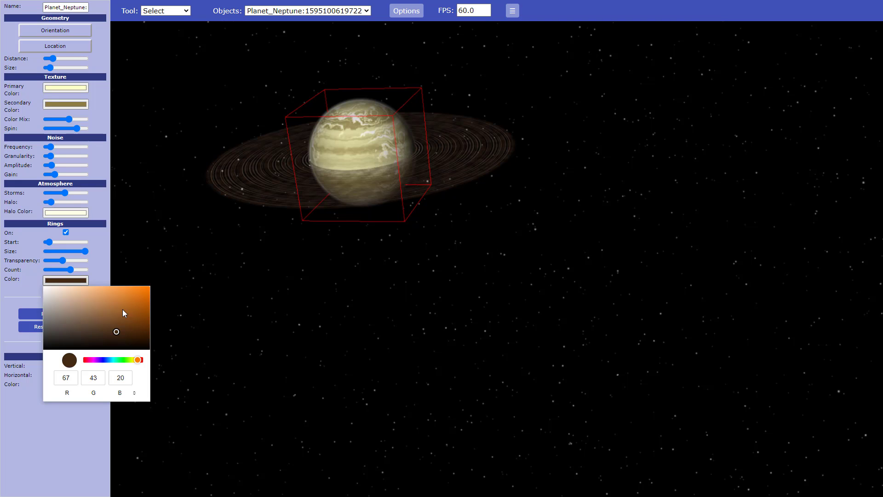
pyautogui.moveTo(139, 357); pyautogui.dragTo(132, 361)
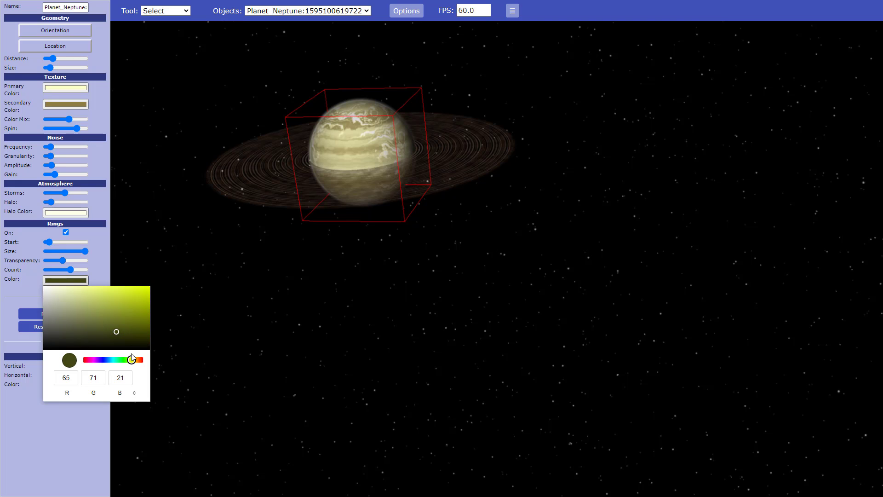
pyautogui.click(132, 359)
pyautogui.moveTo(85, 306); pyautogui.dragTo(80, 294)
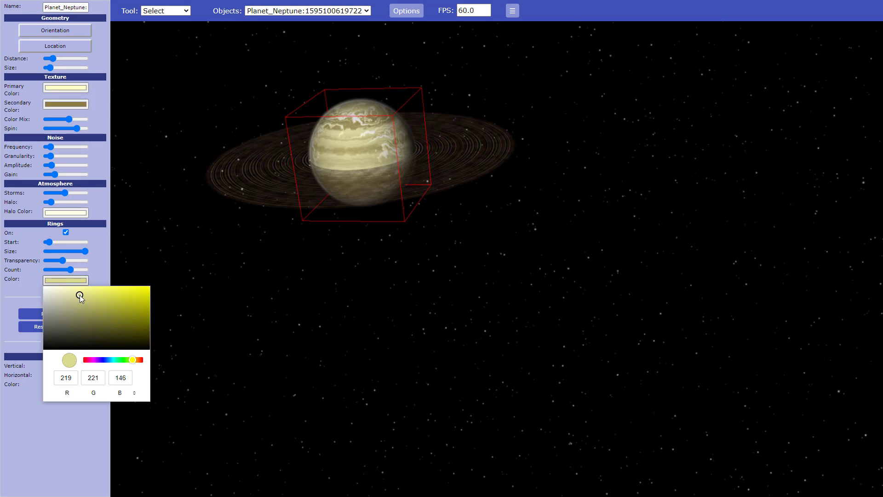
pyautogui.click(100, 419)
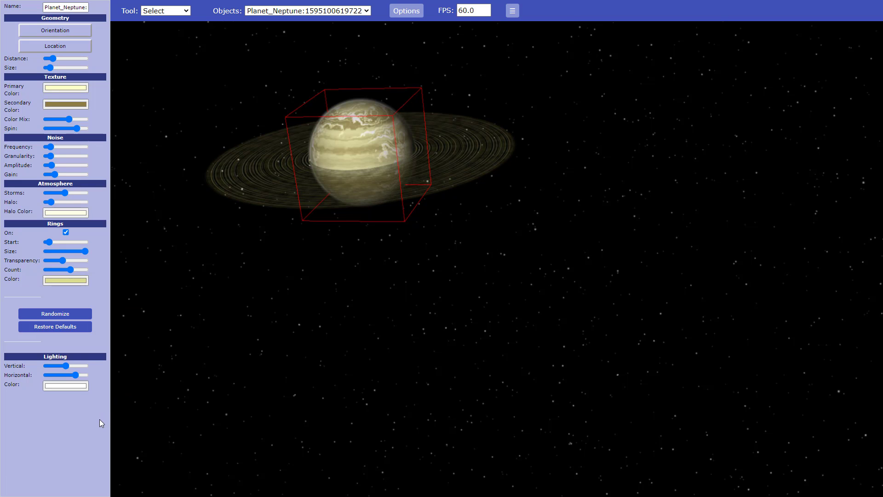
# Step: Try a dusty red ring color, RGB 221, 146, 146
pyautogui.click(66, 280)
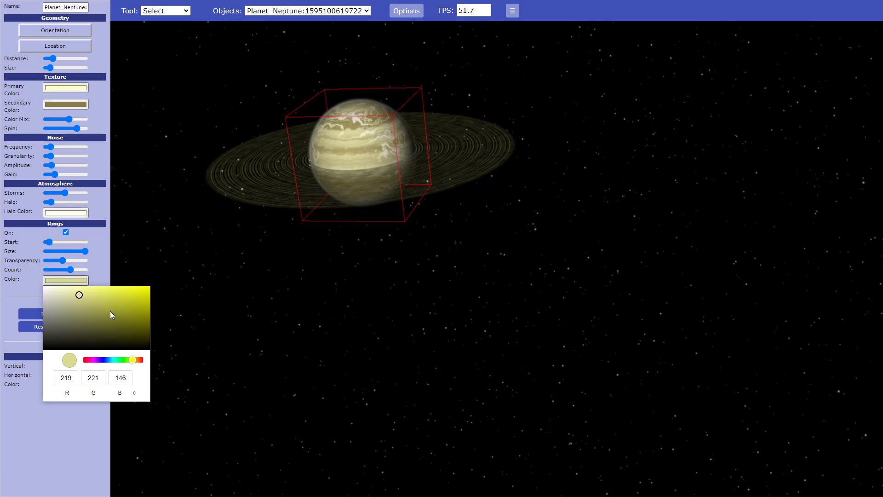
pyautogui.moveTo(129, 363); pyautogui.dragTo(152, 360)
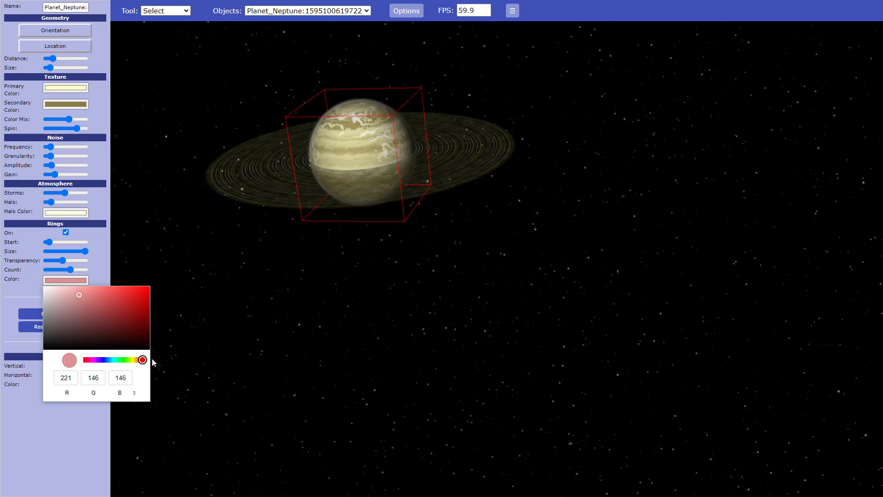
pyautogui.click(91, 392)
pyautogui.click(102, 420)
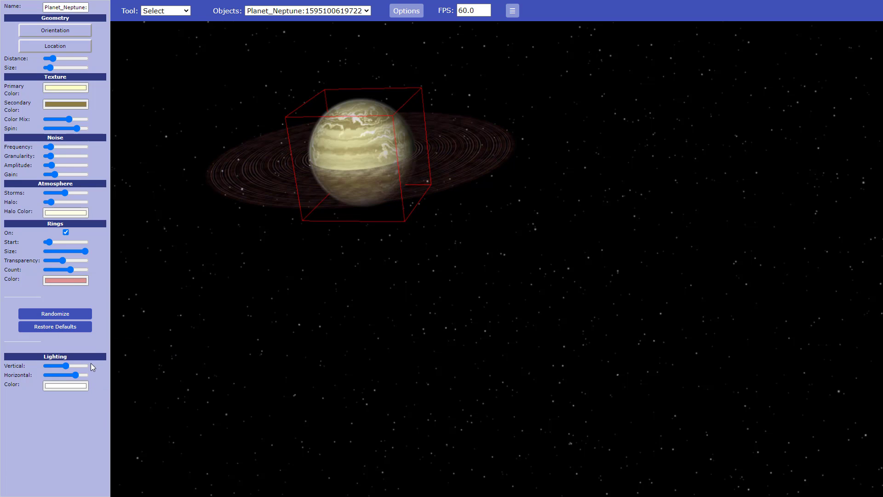
# Step: Shift the ring color's hue to orange for a light tan, keeping its saturation and brightness
pyautogui.click(77, 283)
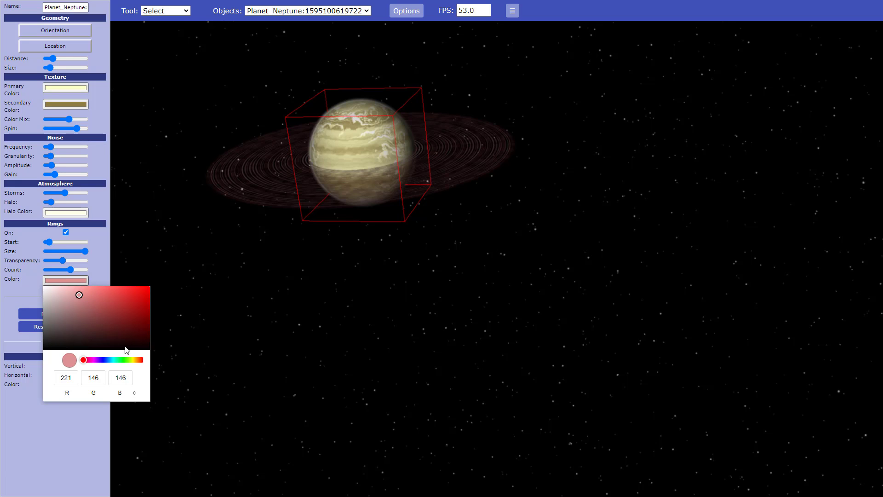
pyautogui.moveTo(130, 359); pyautogui.dragTo(138, 361)
pyautogui.click(87, 432)
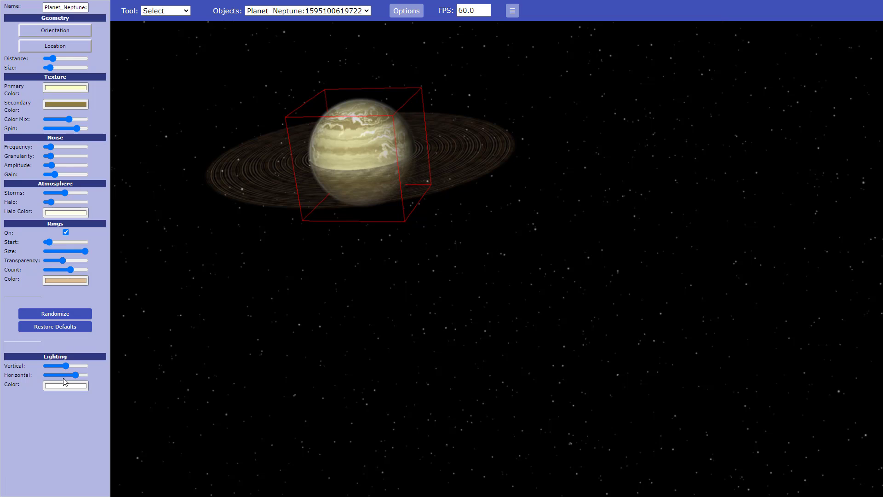
# Step: Test the horizontal lighting at a low value, and set it to about two thirds of its range
pyautogui.moveTo(73, 375); pyautogui.dragTo(54, 383)
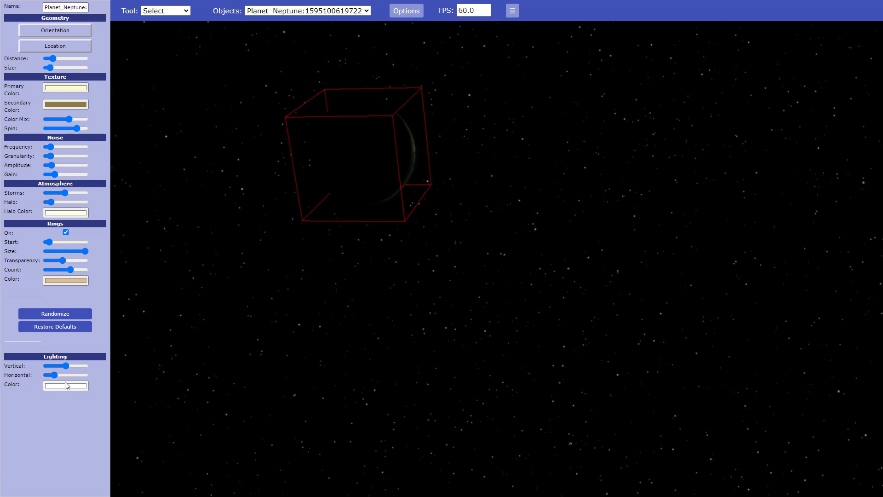
pyautogui.click(55, 387)
pyautogui.press('Escape')
pyautogui.moveTo(55, 375); pyautogui.dragTo(74, 377)
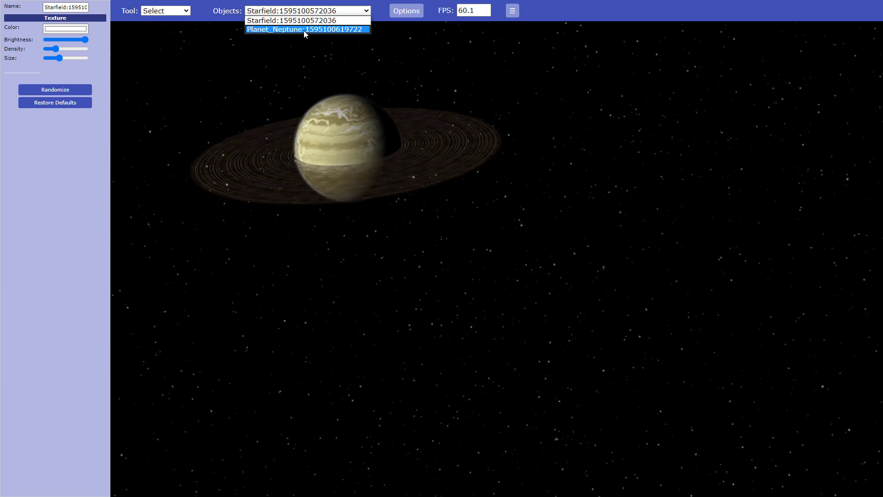
# Step: Select the Planet_Neptune object and relocate it to near the center of the scene
pyautogui.click(303, 30)
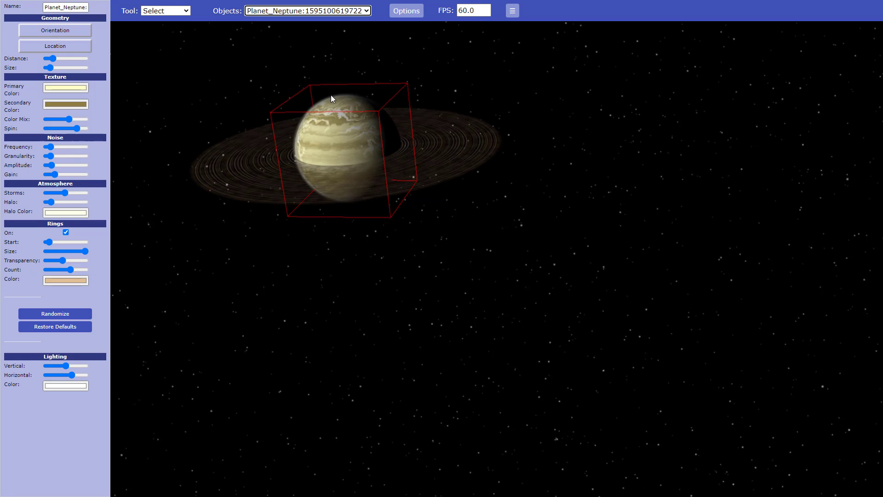
pyautogui.click(429, 215)
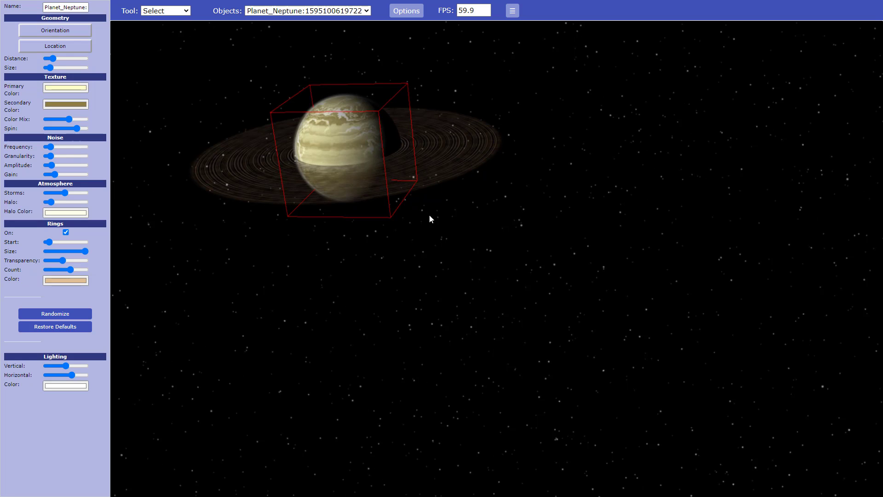
pyautogui.click(85, 47)
pyautogui.click(473, 235)
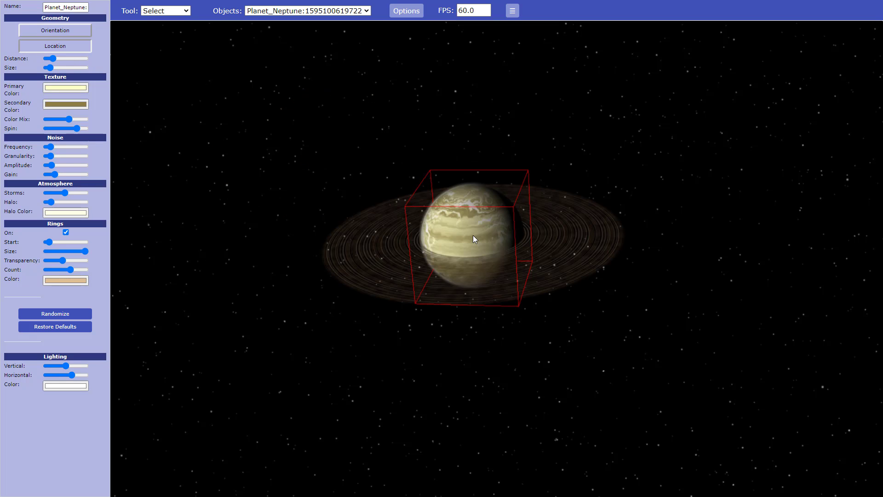